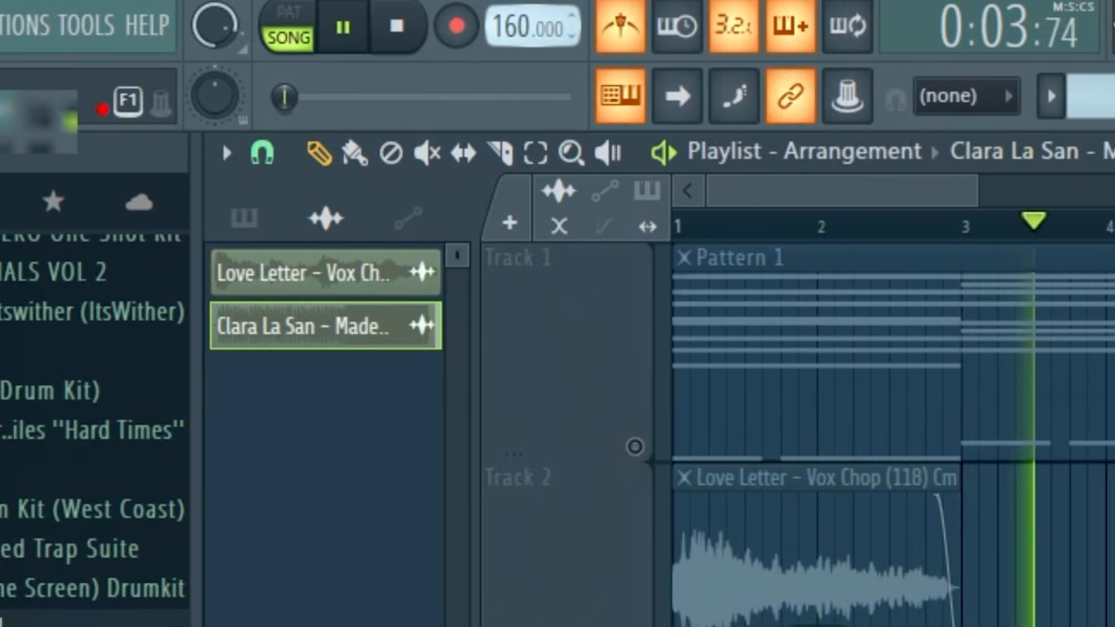
# Step: Adjust the project tempo and set the playlist snap to Bar
pyautogui.moveTo(533, 28); pyautogui.dragTo(532, 22)
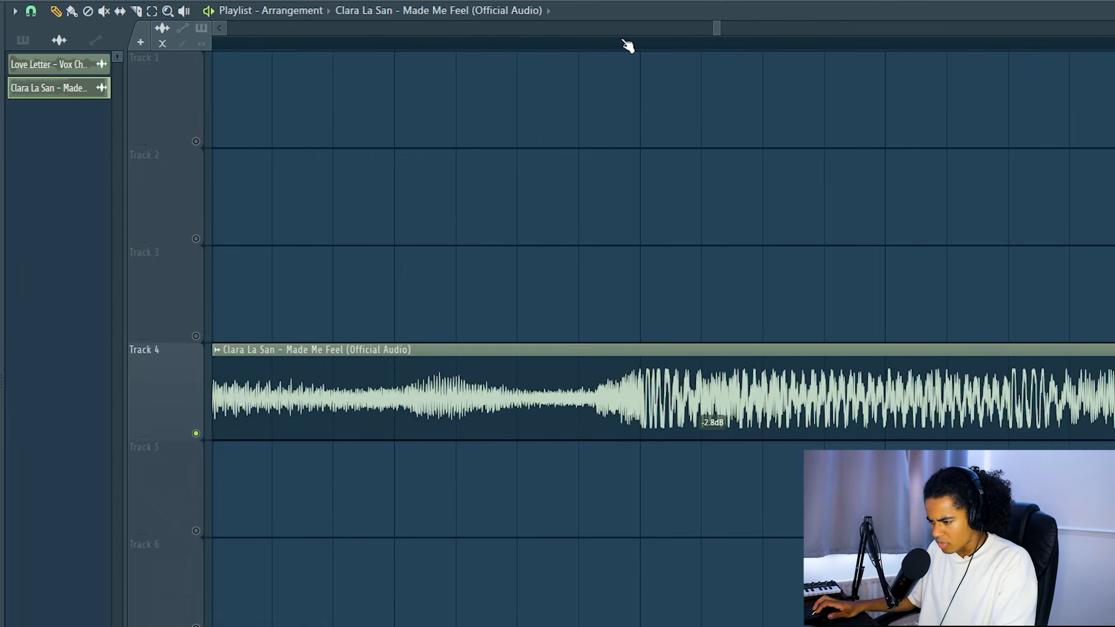
pyautogui.scroll(-5, 630, 46)
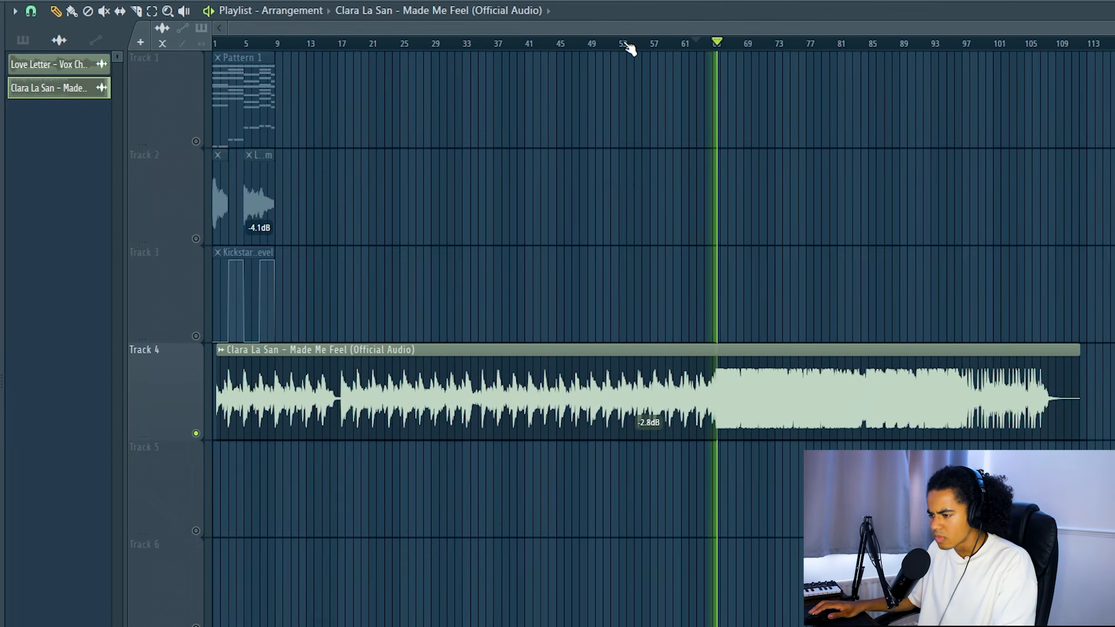
pyautogui.click(32, 11)
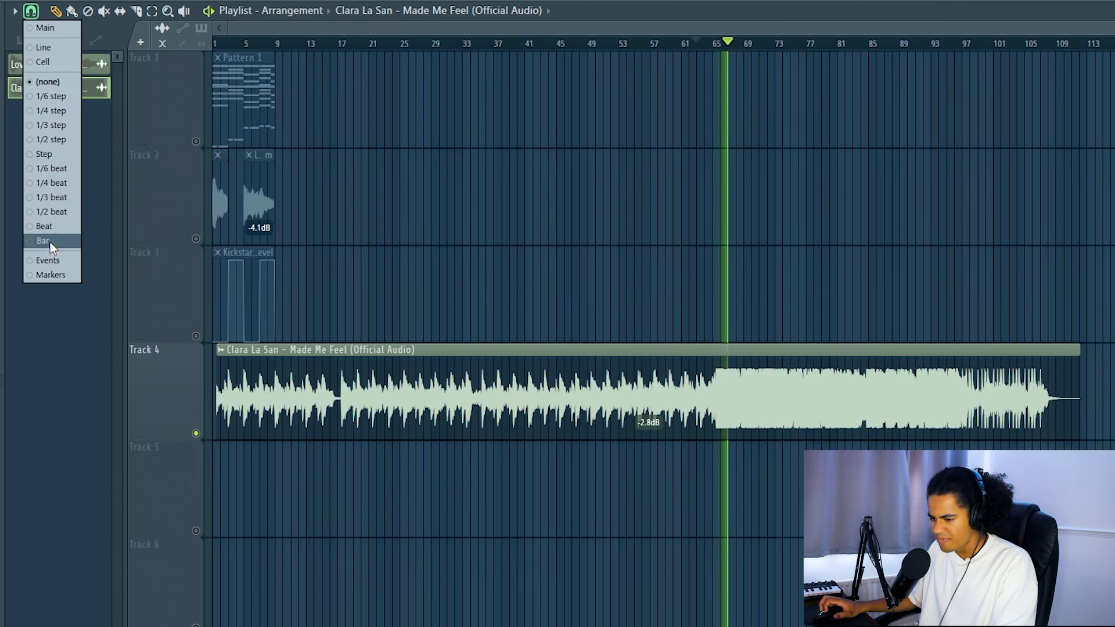
pyautogui.click(50, 242)
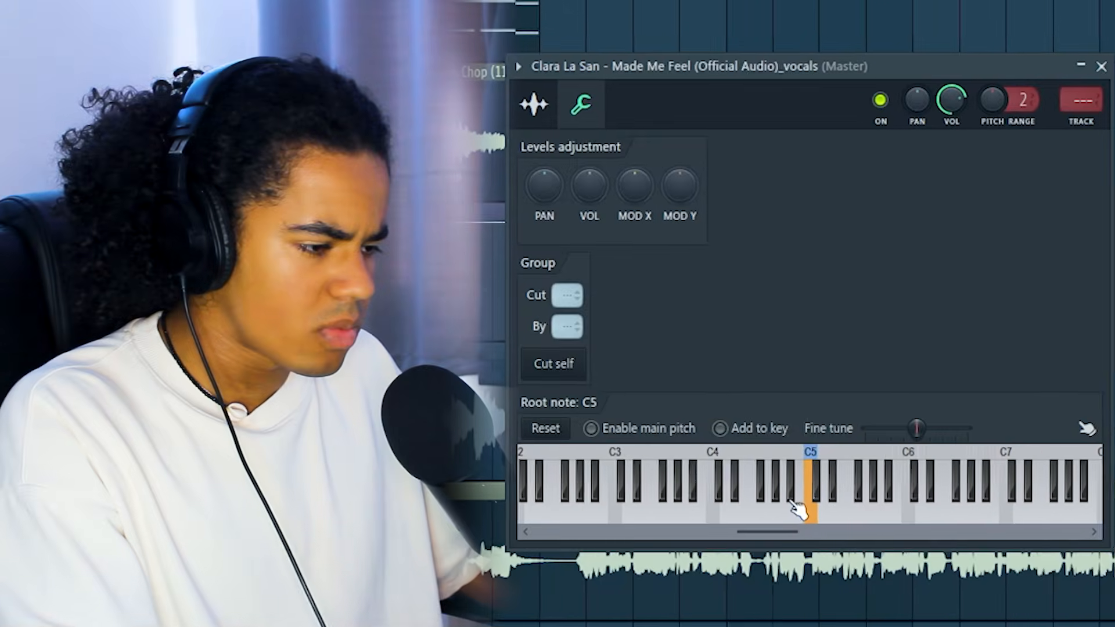
# Step: Retune the "Clara La San - Made Me Feel" vocals sample by picking a new root note around A#4
pyautogui.click(797, 511)
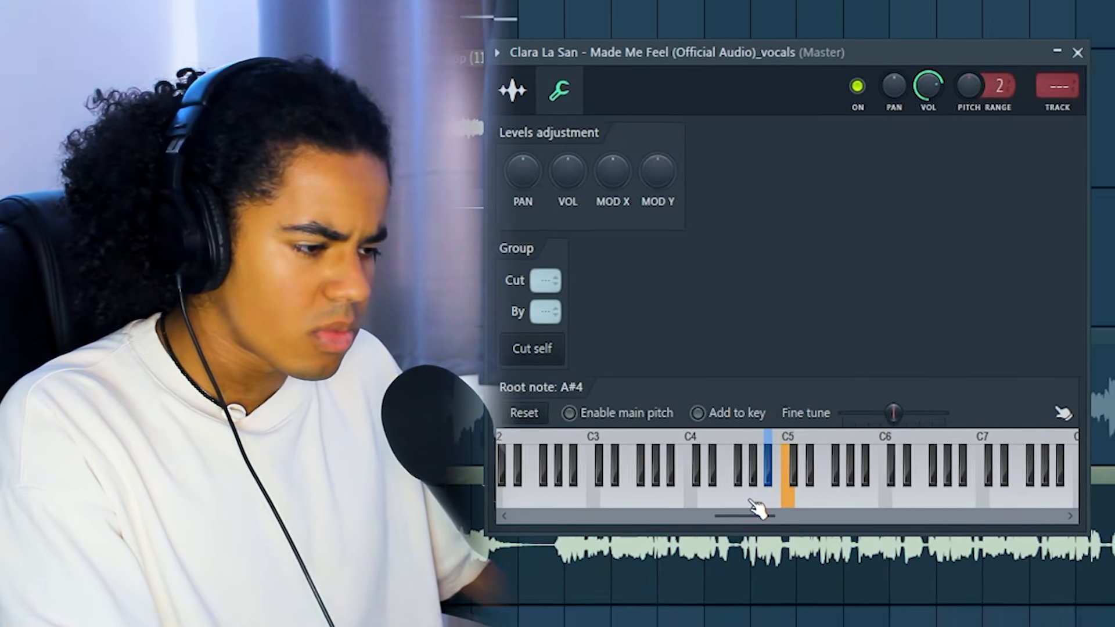
pyautogui.click(780, 512)
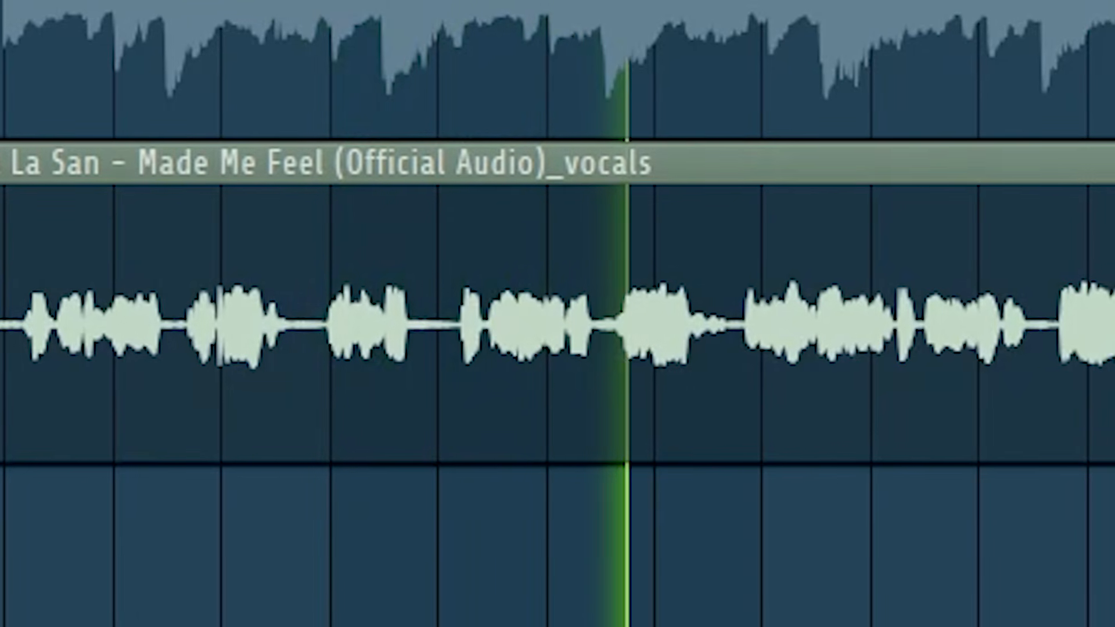
# Step: Raise the high air amount in Fresh Air on the Clara La San vocals mixer track
pyautogui.scroll(-1, 558, 325)
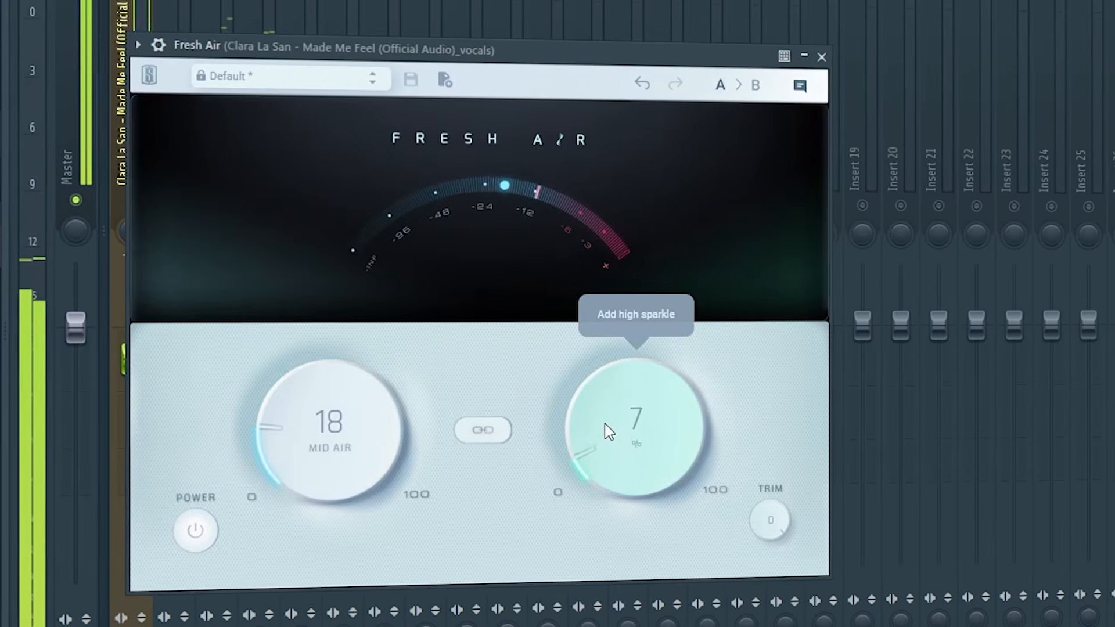
pyautogui.moveTo(605, 430); pyautogui.dragTo(543, 361)
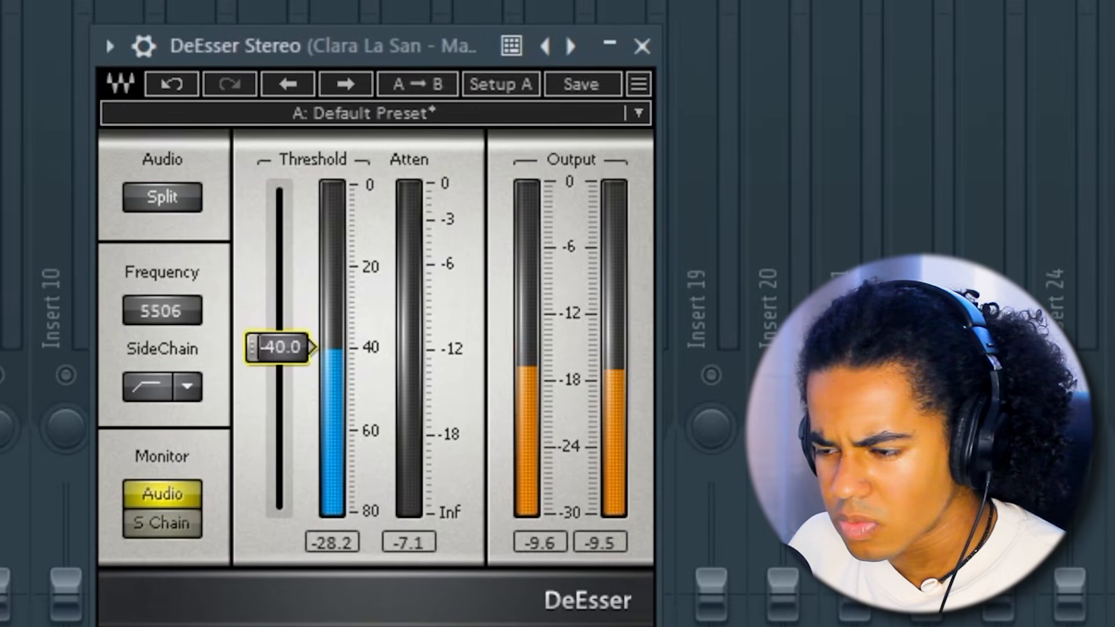
pyautogui.moveTo(280, 347); pyautogui.dragTo(280, 346)
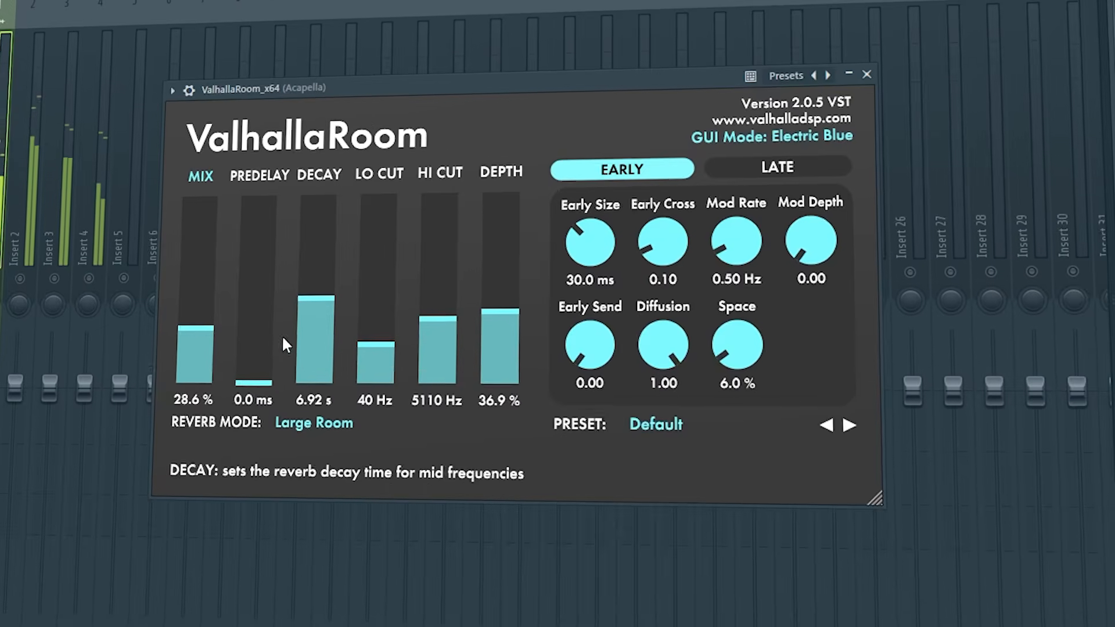
# Step: Duplicate the short Part_1 vocal chop end to end on Track 6
pyautogui.click(249, 373)
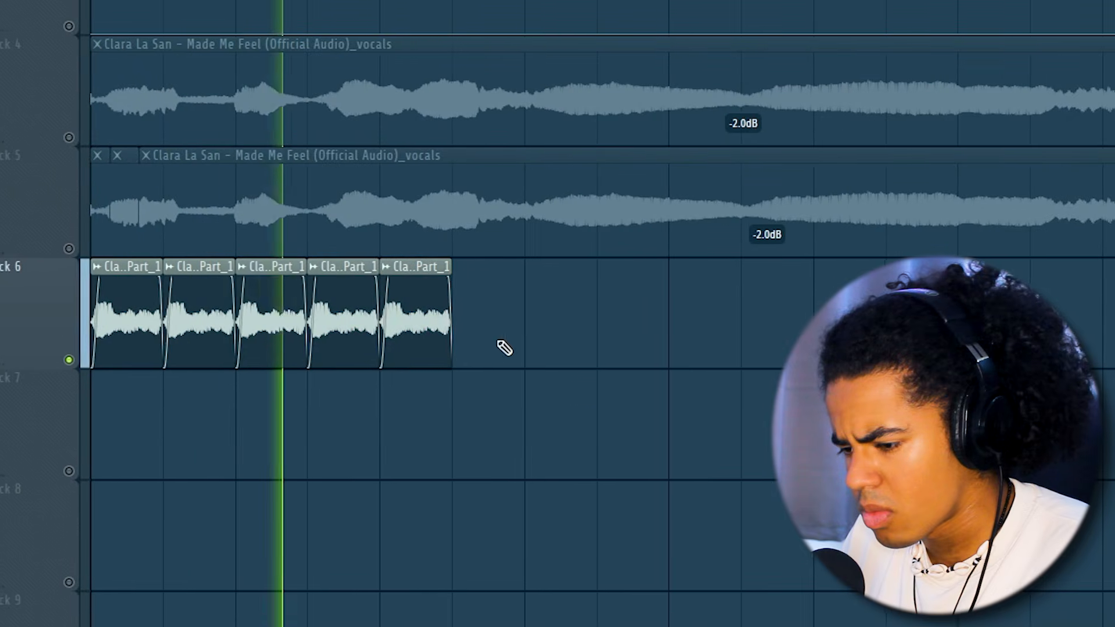
pyautogui.hotkey('ctrl', 'b')
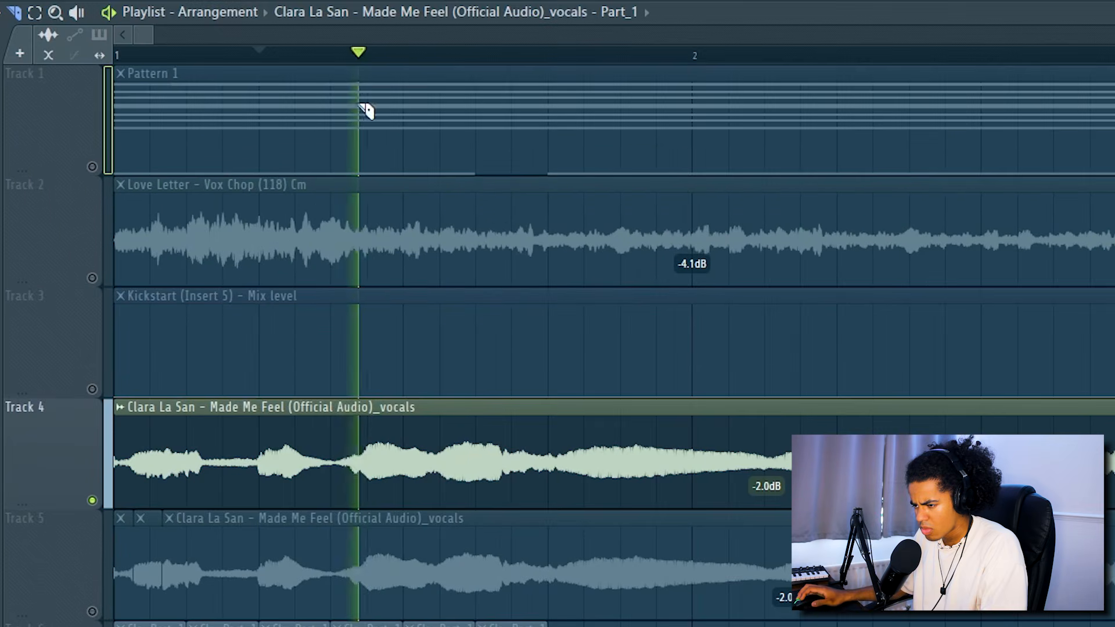
# Step: Repeat the Part_10 vocal chop directly after the Part_1 chops on Track 6 until there are six copies
pyautogui.scroll(-2, 409, 61)
pyautogui.scroll(2, 375, 59)
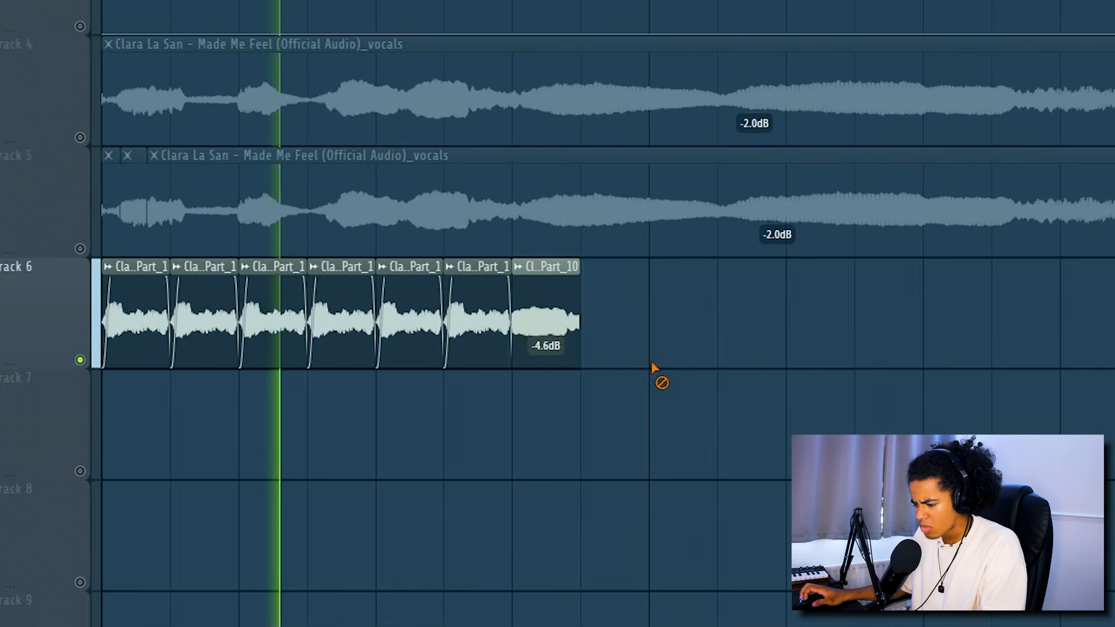
pyautogui.hotkey('ctrl', 'b')
pyautogui.hotkey('ctrl', 'b')
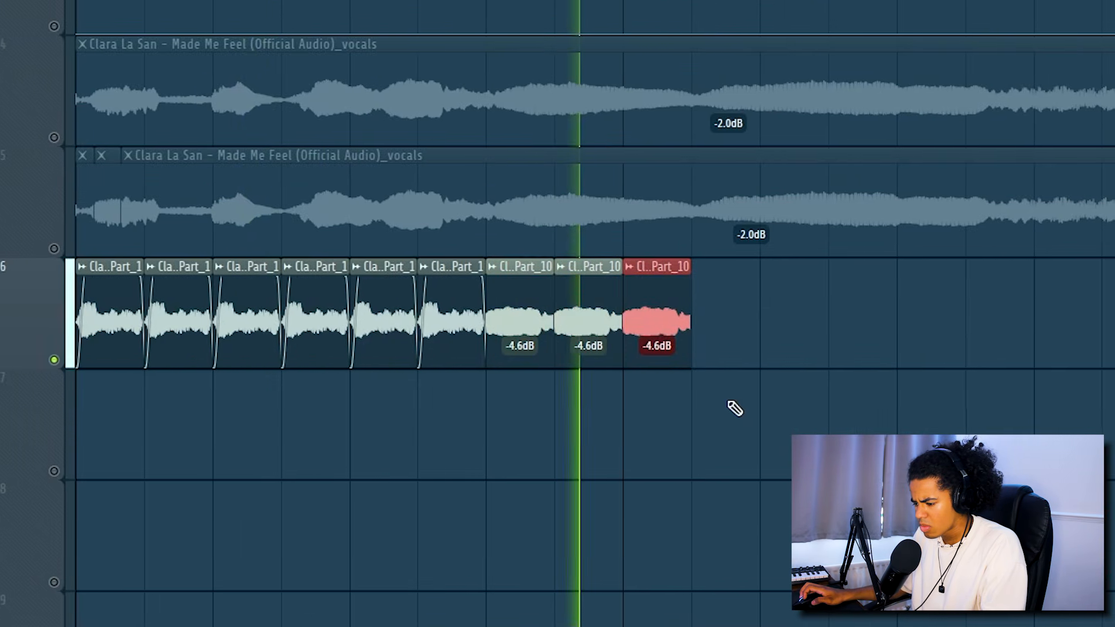
pyautogui.hotkey('ctrl', 'b')
pyautogui.hotkey('ctrl', 'b')
pyautogui.hotkey('ctrl', 'b')
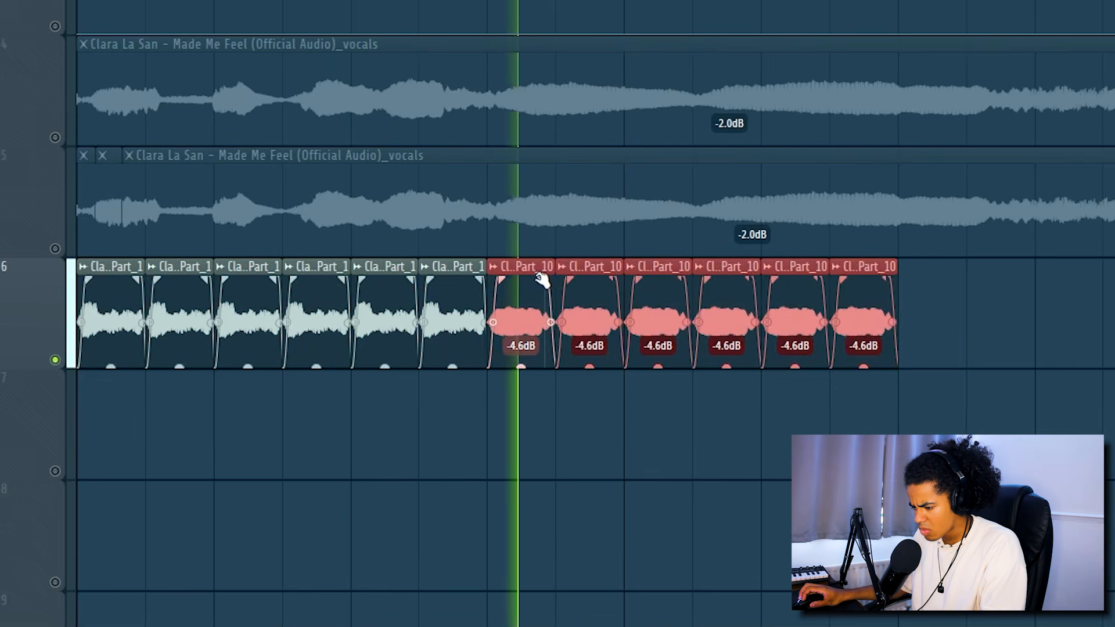
pyautogui.click(946, 381)
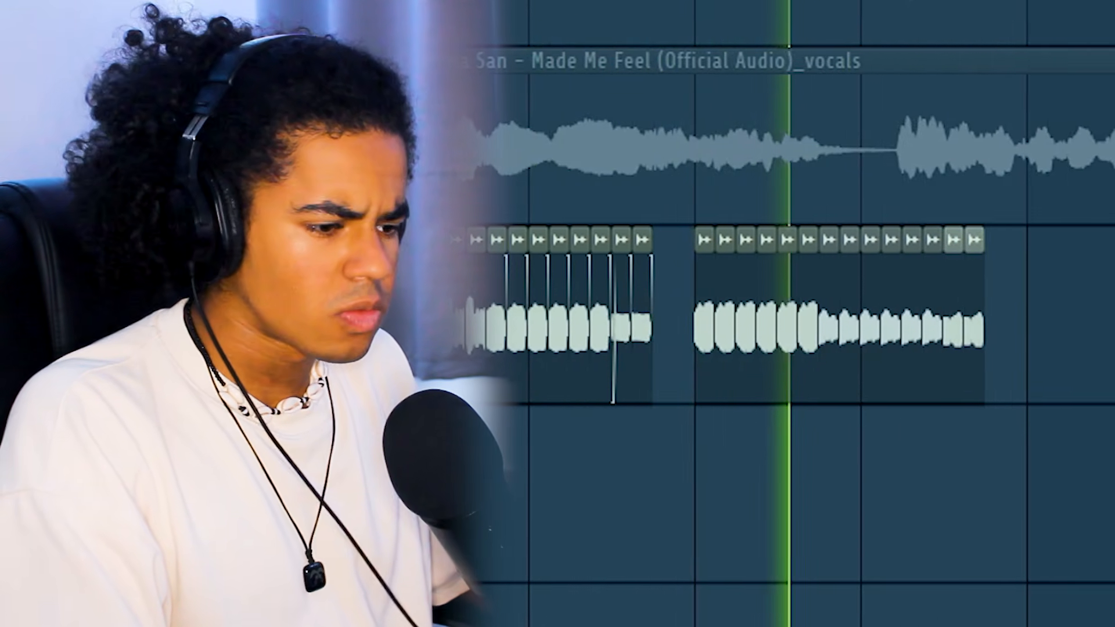
pyautogui.hotkey('ctrl', 'a')
pyautogui.hotkey('ctrl', 'd')
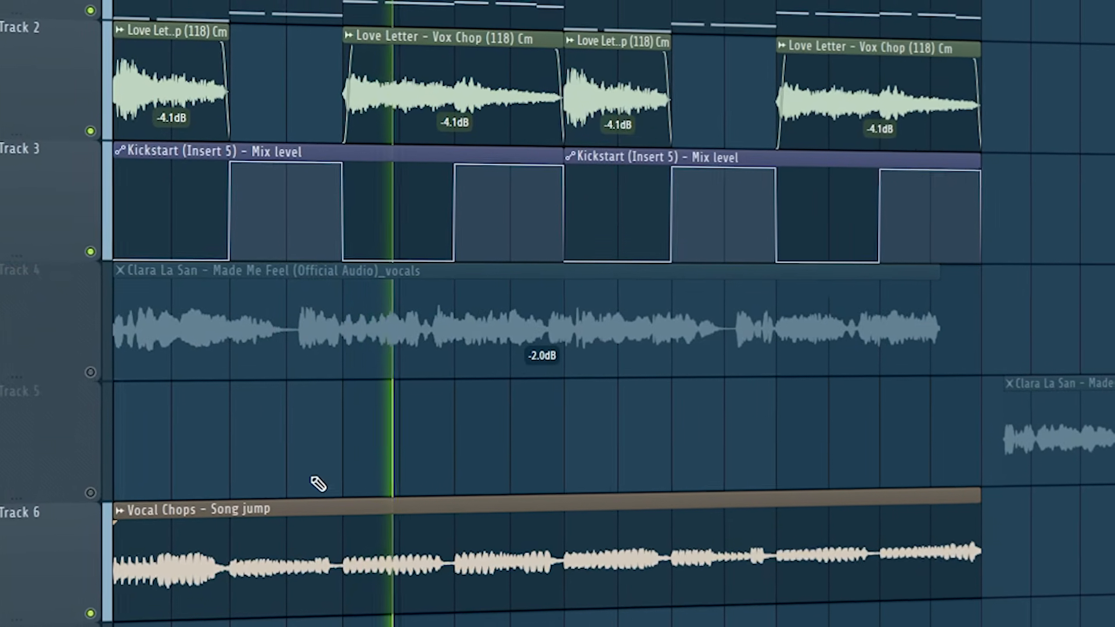
# Step: Unmute Track 5 and move the consolidated Vocal Chops clip up onto it from Track 6
pyautogui.click(87, 514)
pyautogui.moveTo(325, 578); pyautogui.dragTo(360, 488)
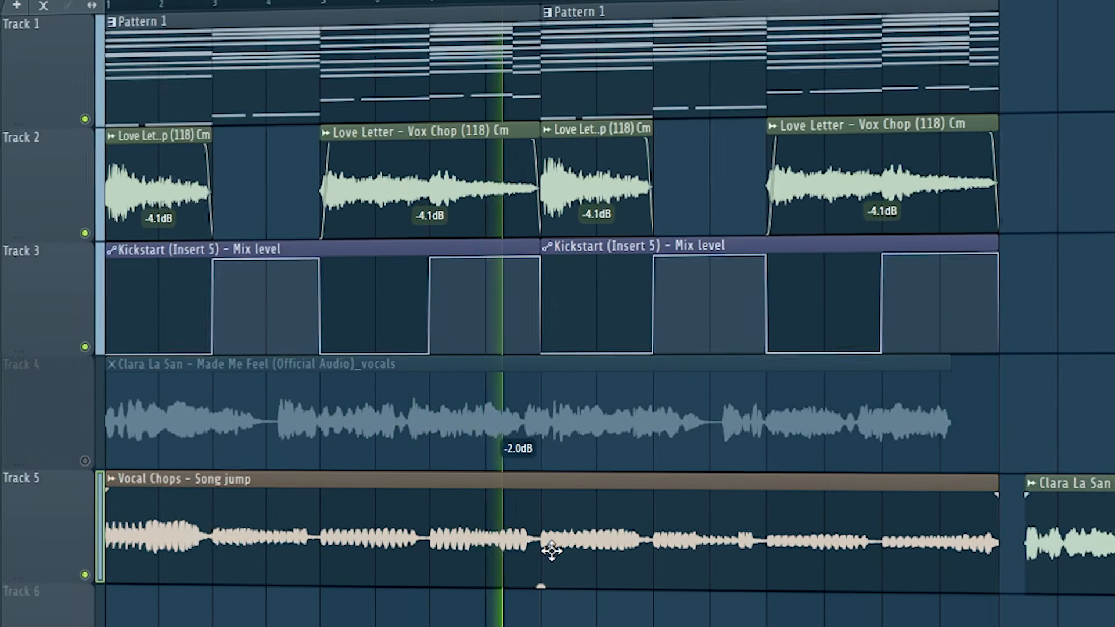
pyautogui.moveTo(550, 559); pyautogui.dragTo(551, 540)
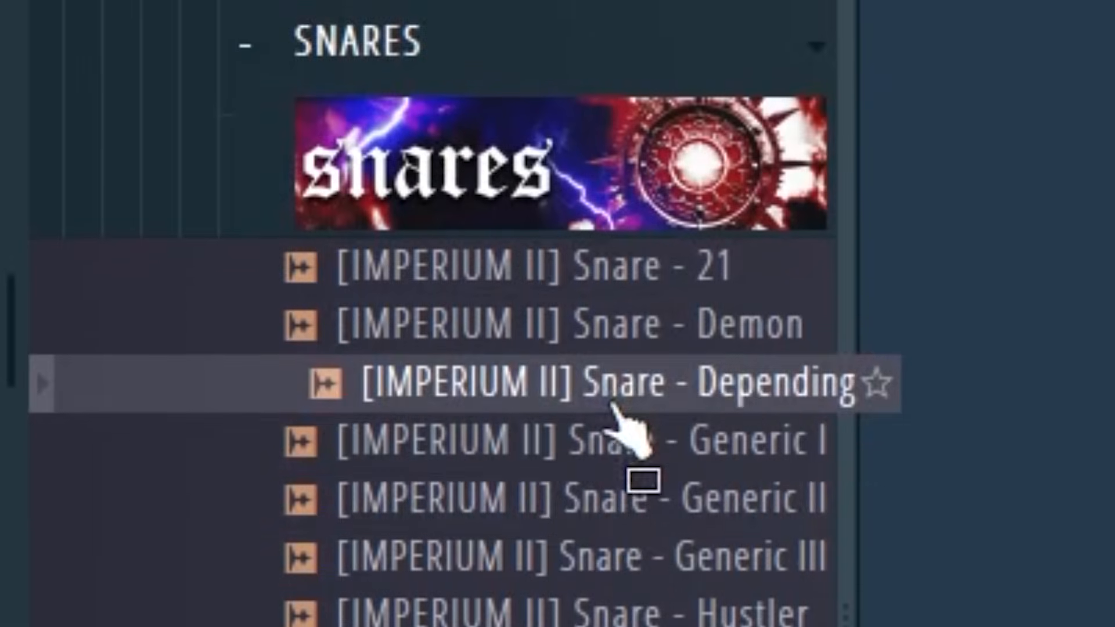
# Step: Place two short drum hits on the same pitch in the piano roll
pyautogui.click(621, 450)
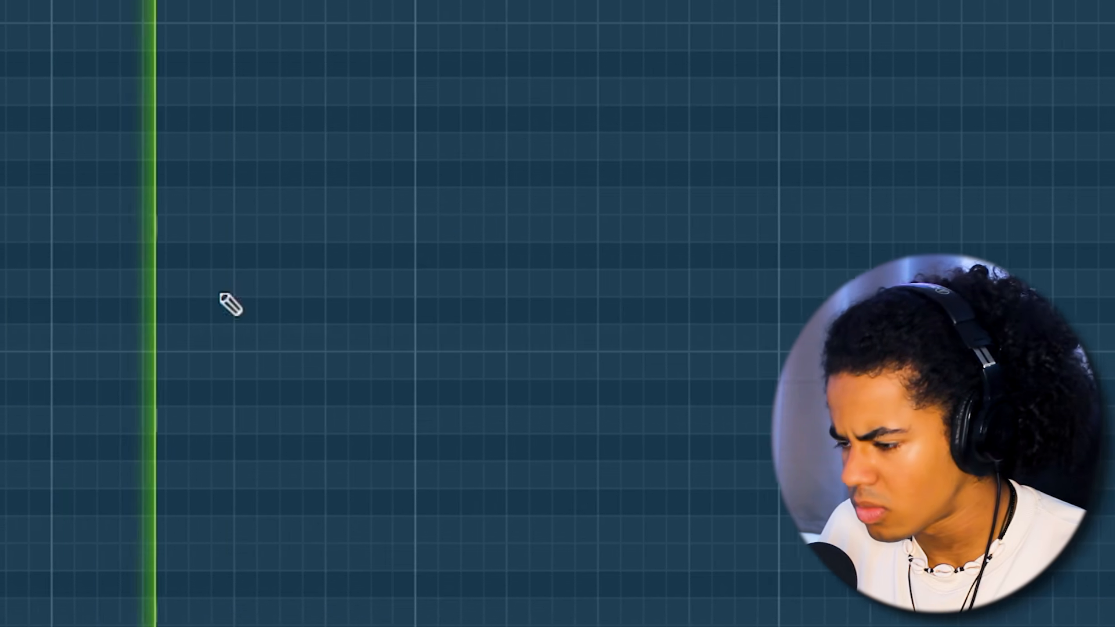
pyautogui.click(632, 338)
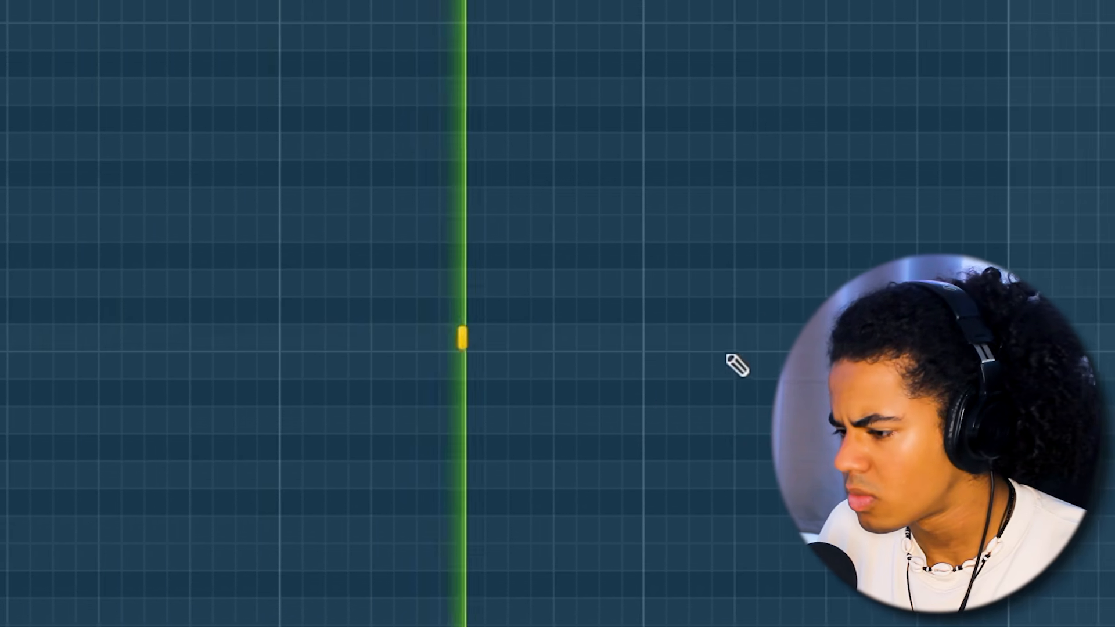
pyautogui.click(814, 338)
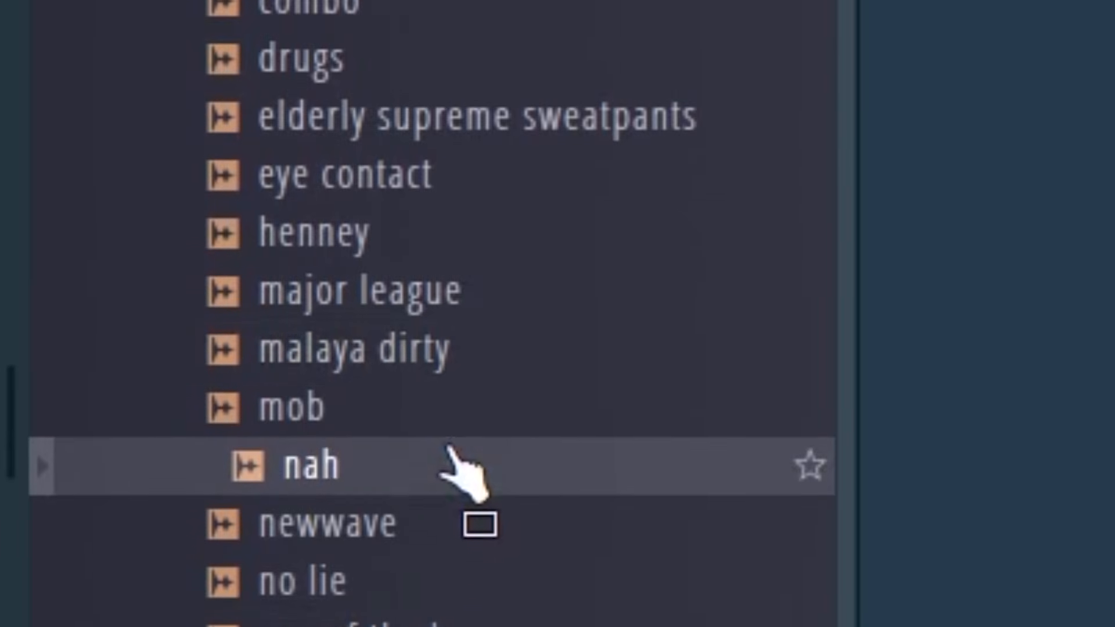
pyautogui.scroll(-1, 458, 476)
pyautogui.moveTo(454, 464); pyautogui.dragTo(453, 466)
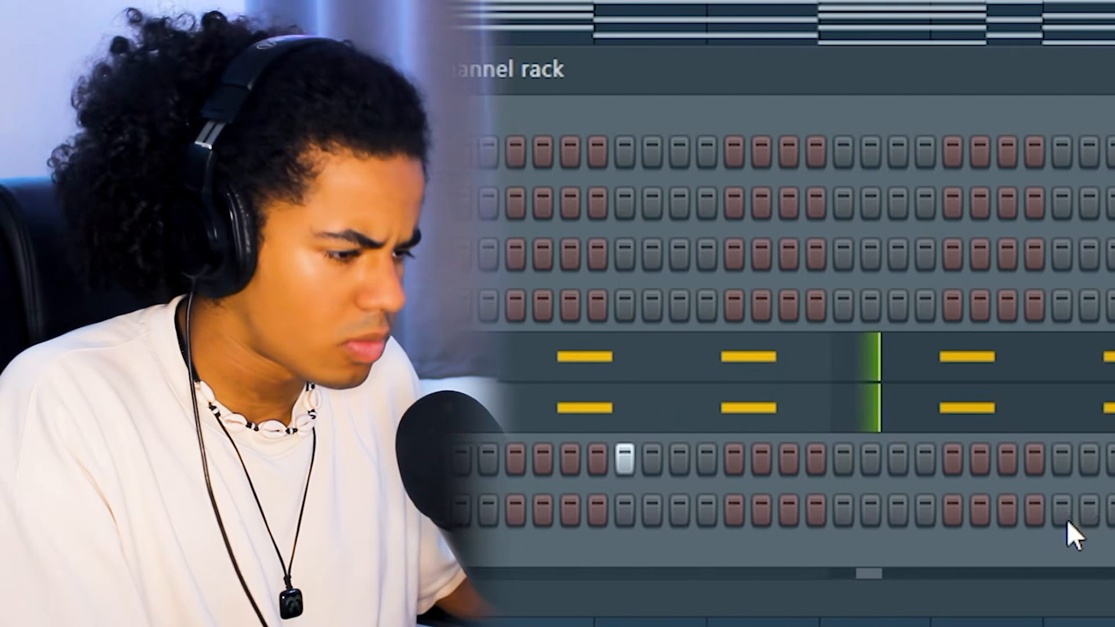
# Step: Add a hit for the newwave channel and place another short note in the piano roll
pyautogui.click(946, 514)
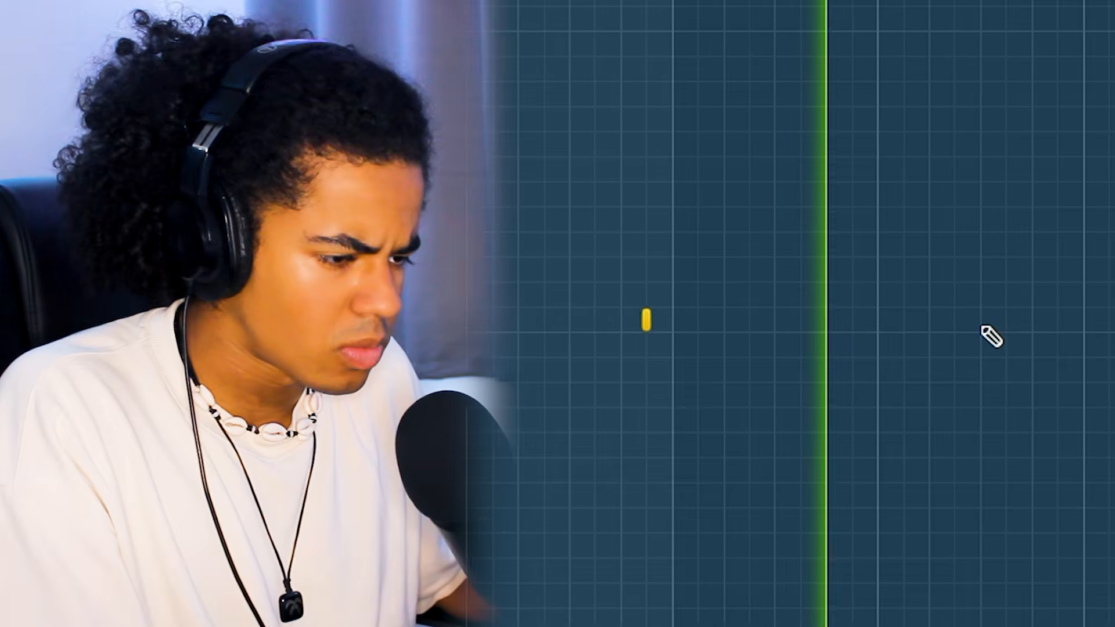
pyautogui.click(1037, 322)
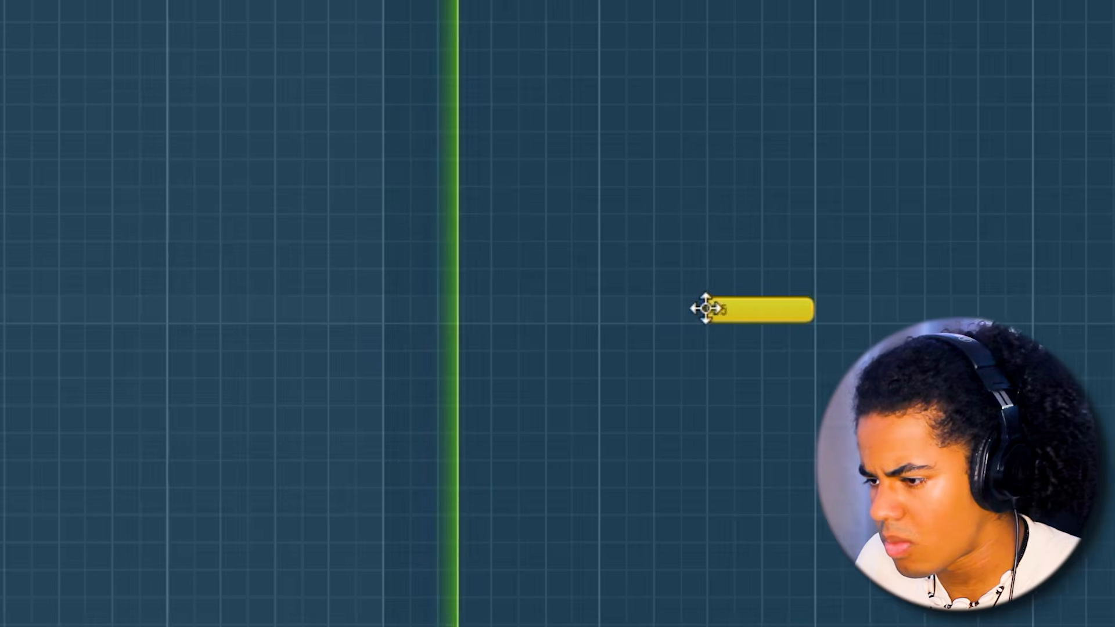
# Step: Load the [FAYBO] ROLL PERC sample and add hits over the ghost notes in bars 7 and 8 of the piano roll
pyautogui.moveTo(702, 308); pyautogui.dragTo(622, 296)
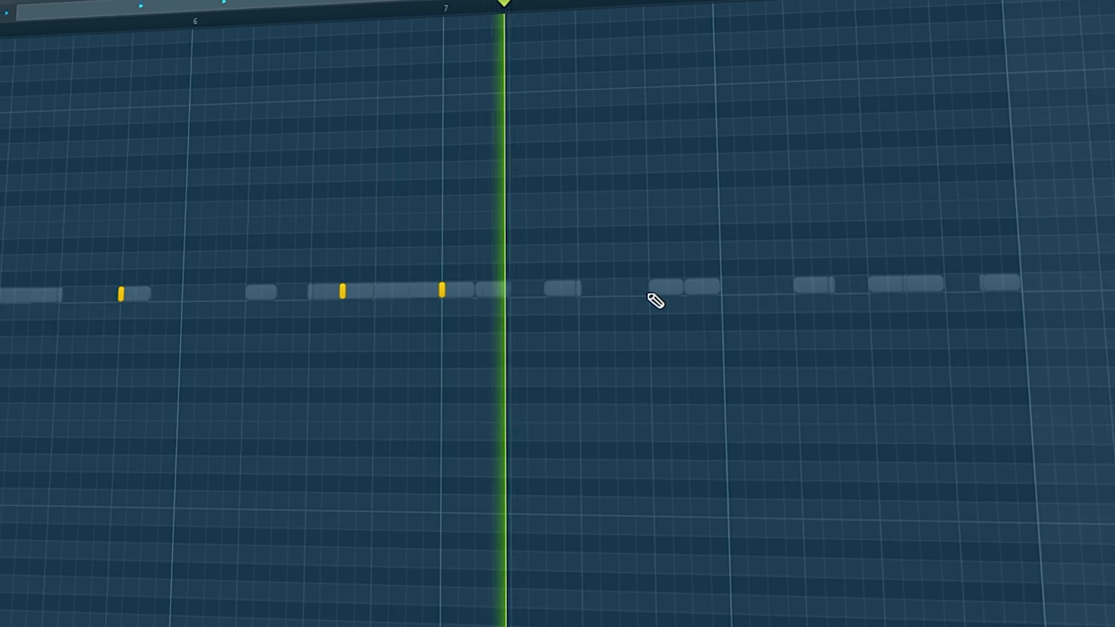
pyautogui.click(652, 290)
pyautogui.click(871, 285)
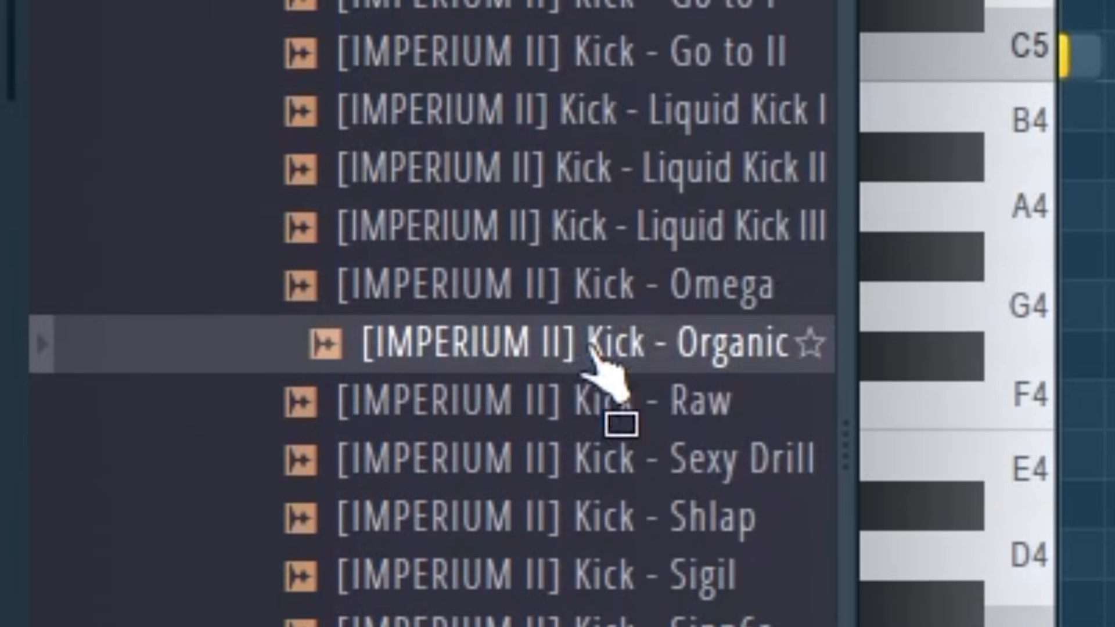
# Step: Open the Kick - Cortez channel from the channel rack
pyautogui.scroll(-3, 607, 424)
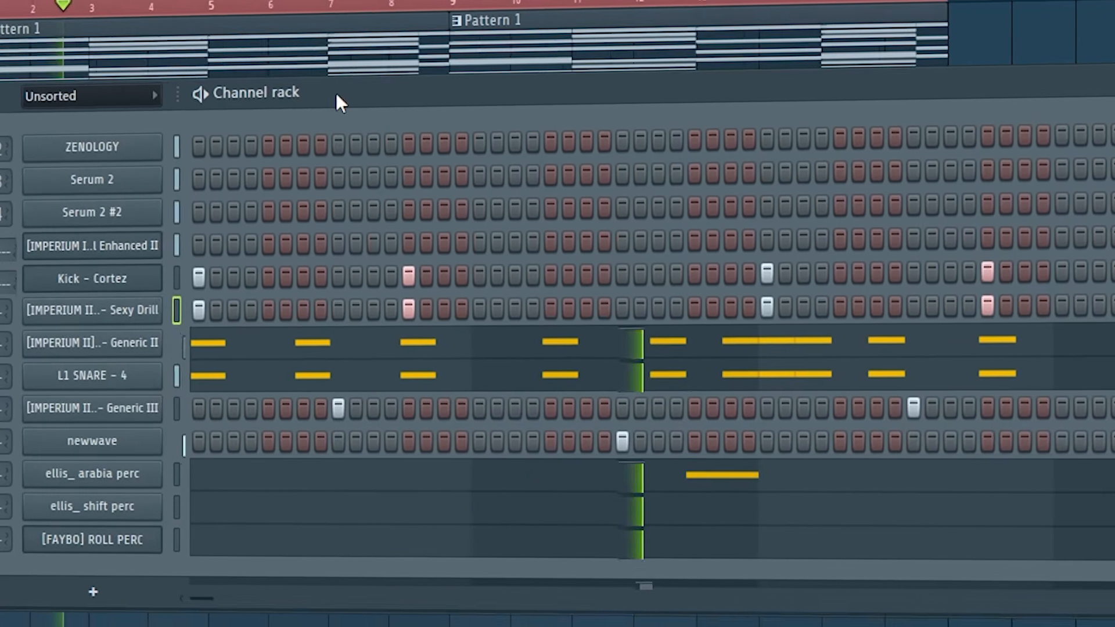
pyautogui.click(87, 279)
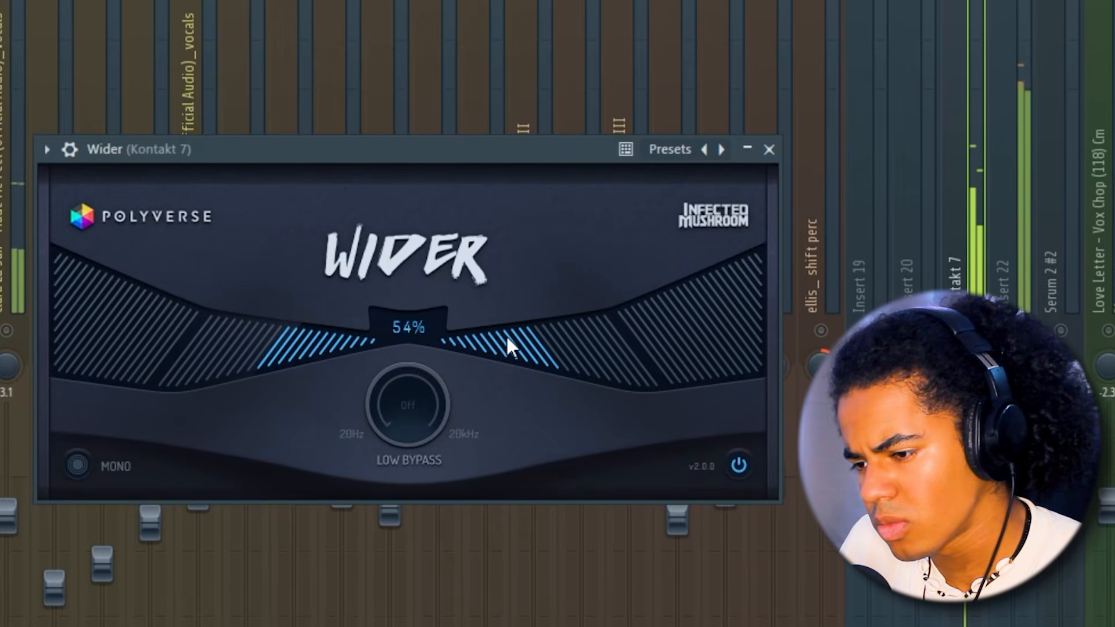
# Step: Set the stereo width in Wider on the Kontakt 7 mixer track to about 54%
pyautogui.moveTo(507, 337); pyautogui.dragTo(504, 337)
pyautogui.moveTo(514, 157); pyautogui.dragTo(521, 147)
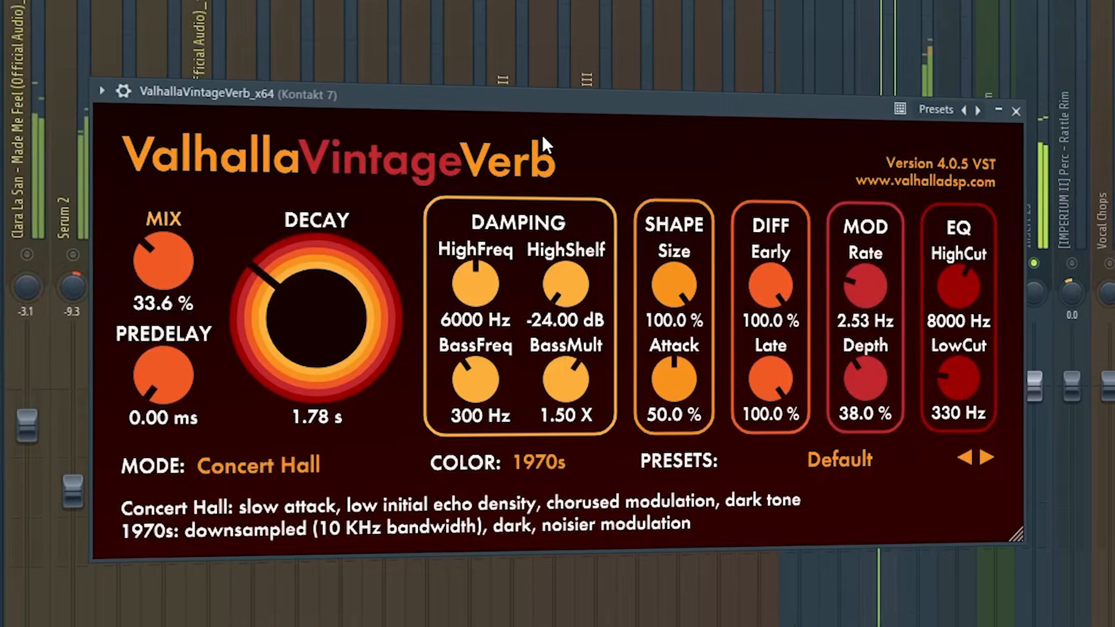
# Step: Set the ValhallaVintageVerb decay on the Kontakt 7 track to about 1.72 s and raise its mix
pyautogui.moveTo(317, 317); pyautogui.dragTo(284, 321)
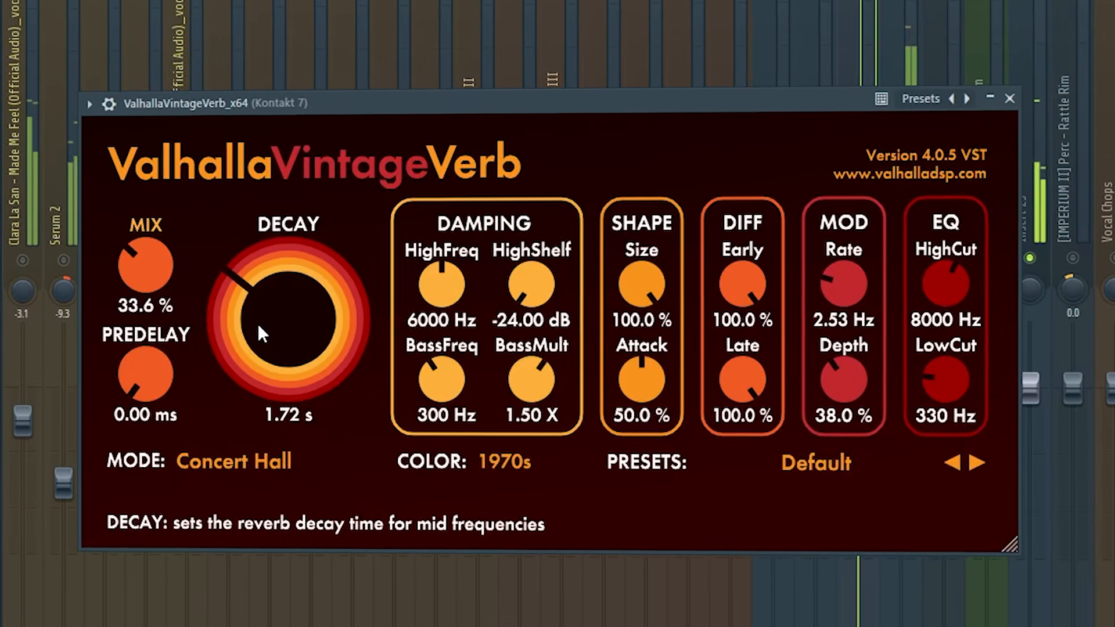
pyautogui.moveTo(153, 273); pyautogui.dragTo(211, 183)
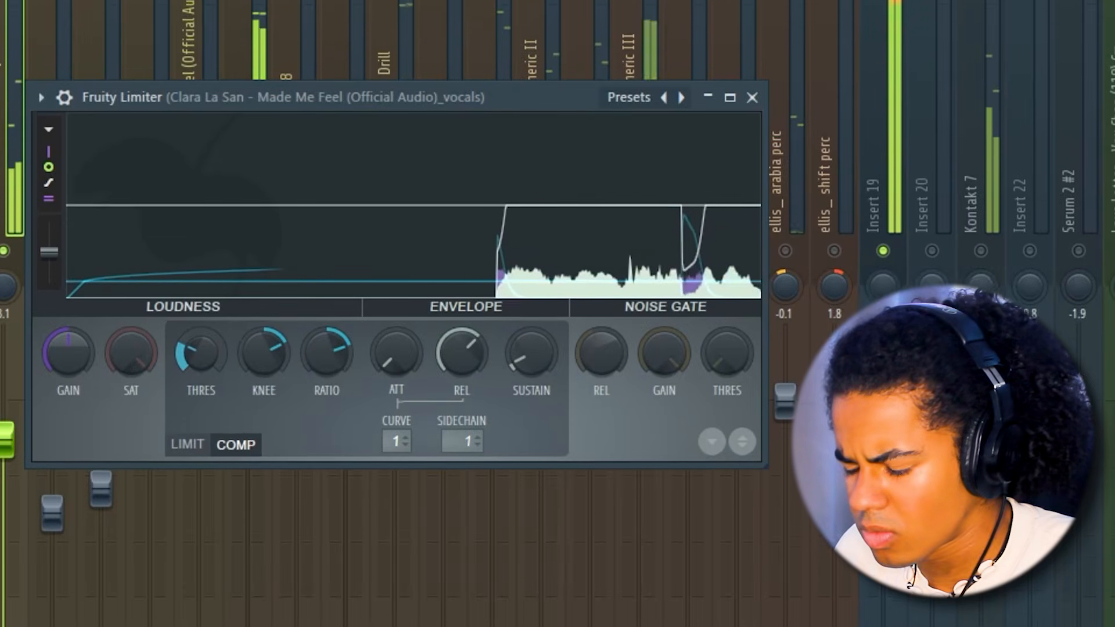